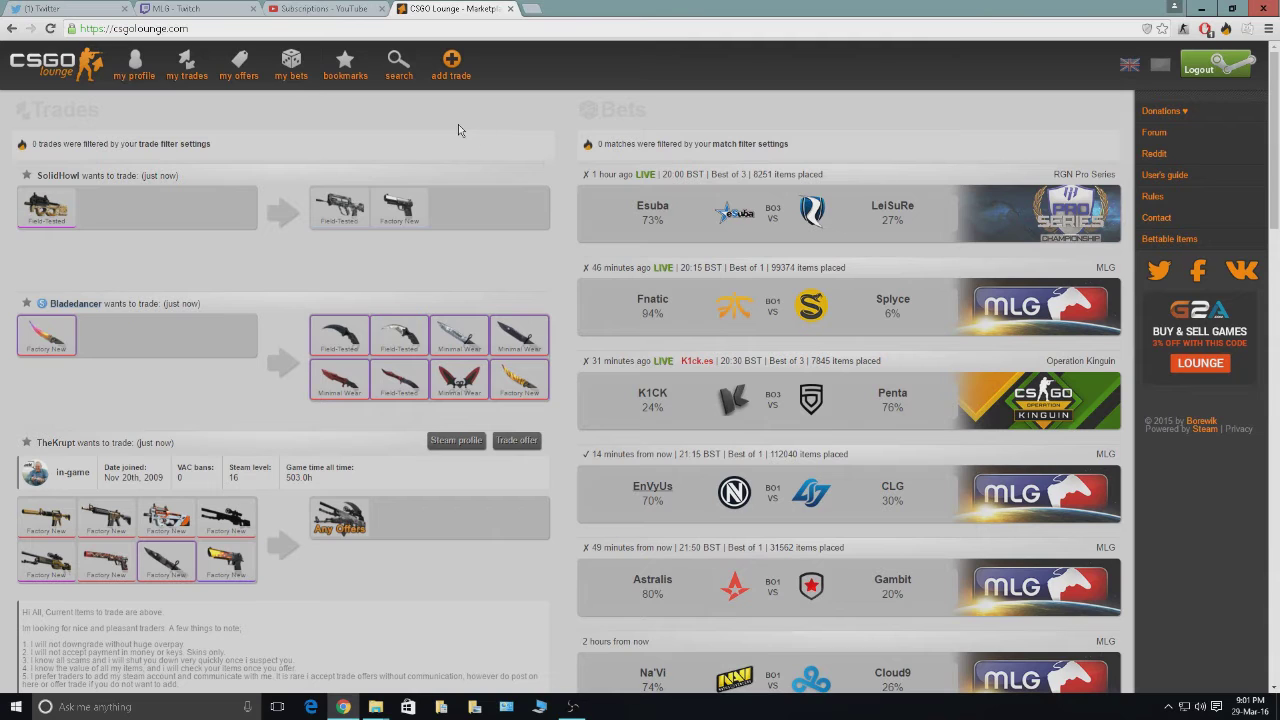
Step: Open My Bets to view the upcoming EnVyUs vs CLG bet with two skins placed
{"action": "left_click", "coordinate": [292, 74]}
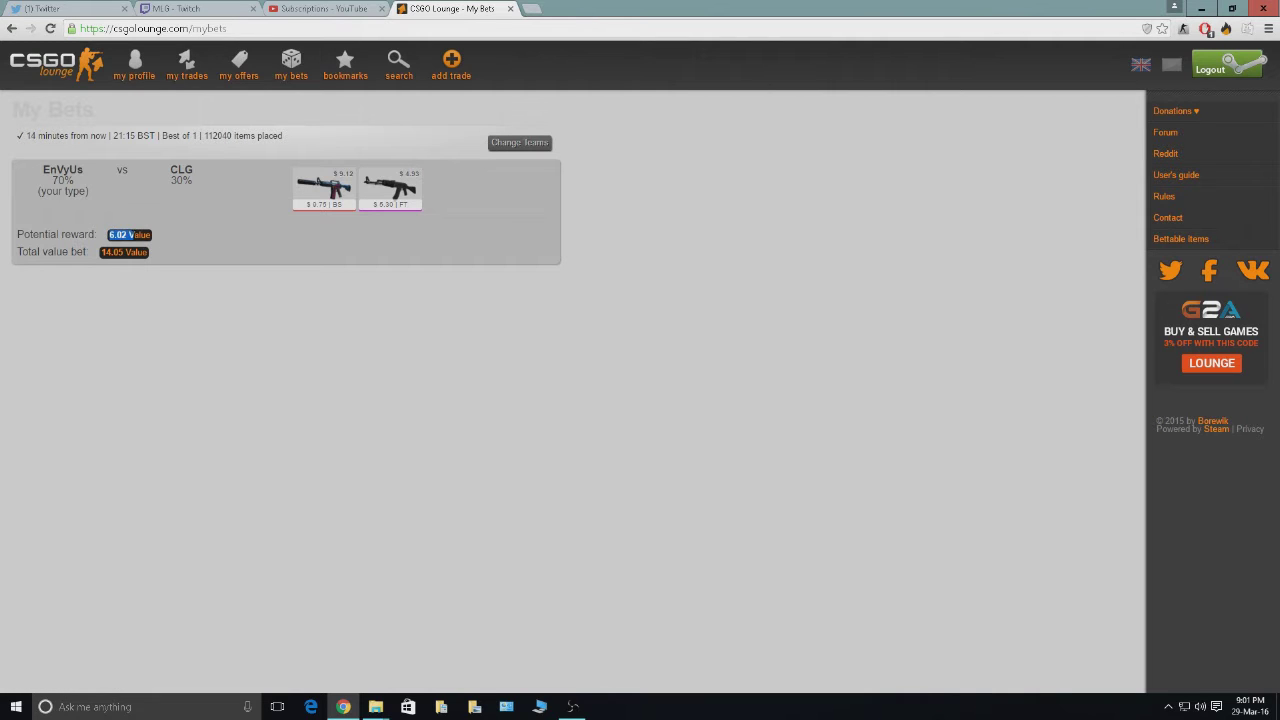
Step: Open the profile's Bet History and expand mouz vs NiP, mouz vs Na'Vi, FaZe vs VP, Astralis vs Fnatic
{"action": "left_click", "coordinate": [142, 78]}
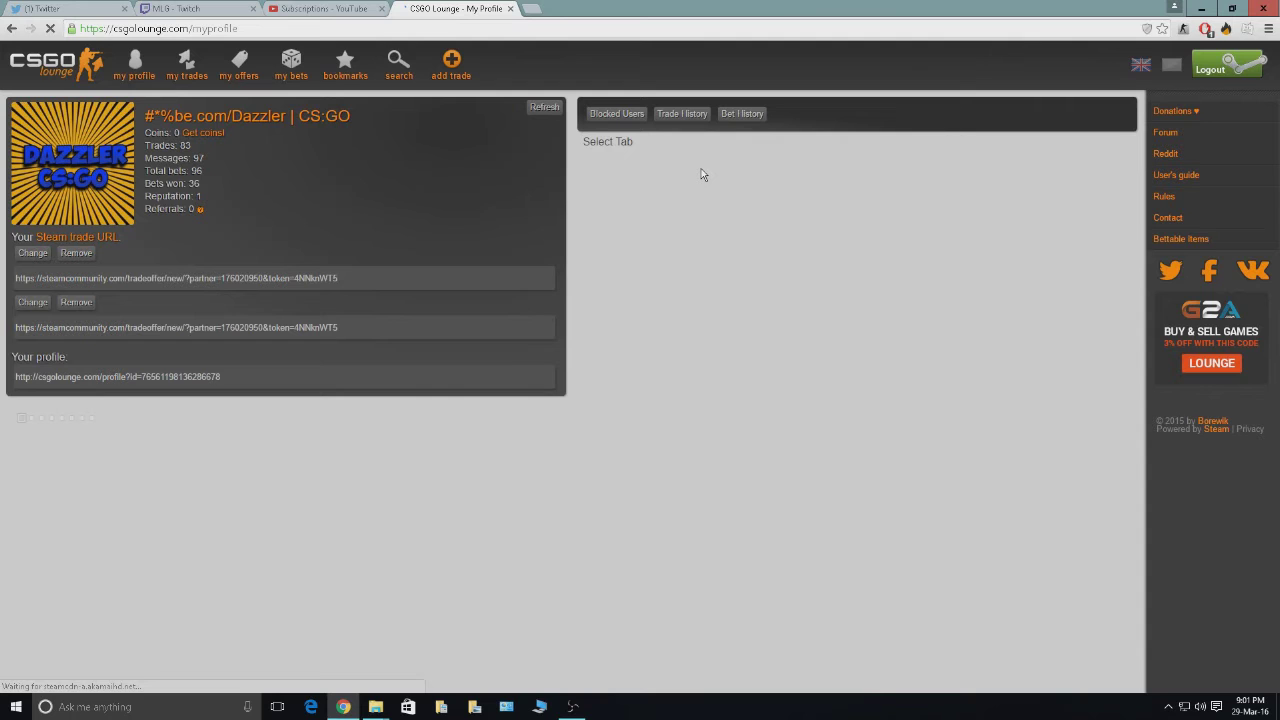
{"action": "left_click", "coordinate": [745, 115]}
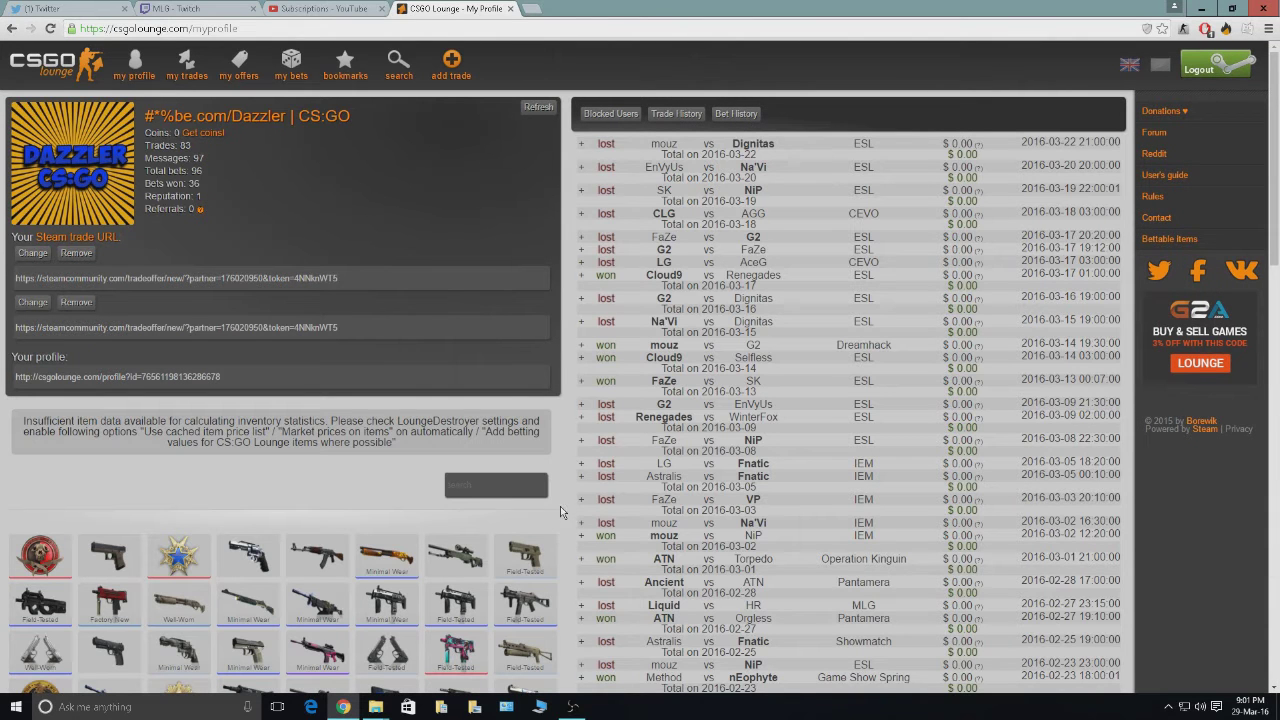
{"action": "left_click", "coordinate": [581, 537]}
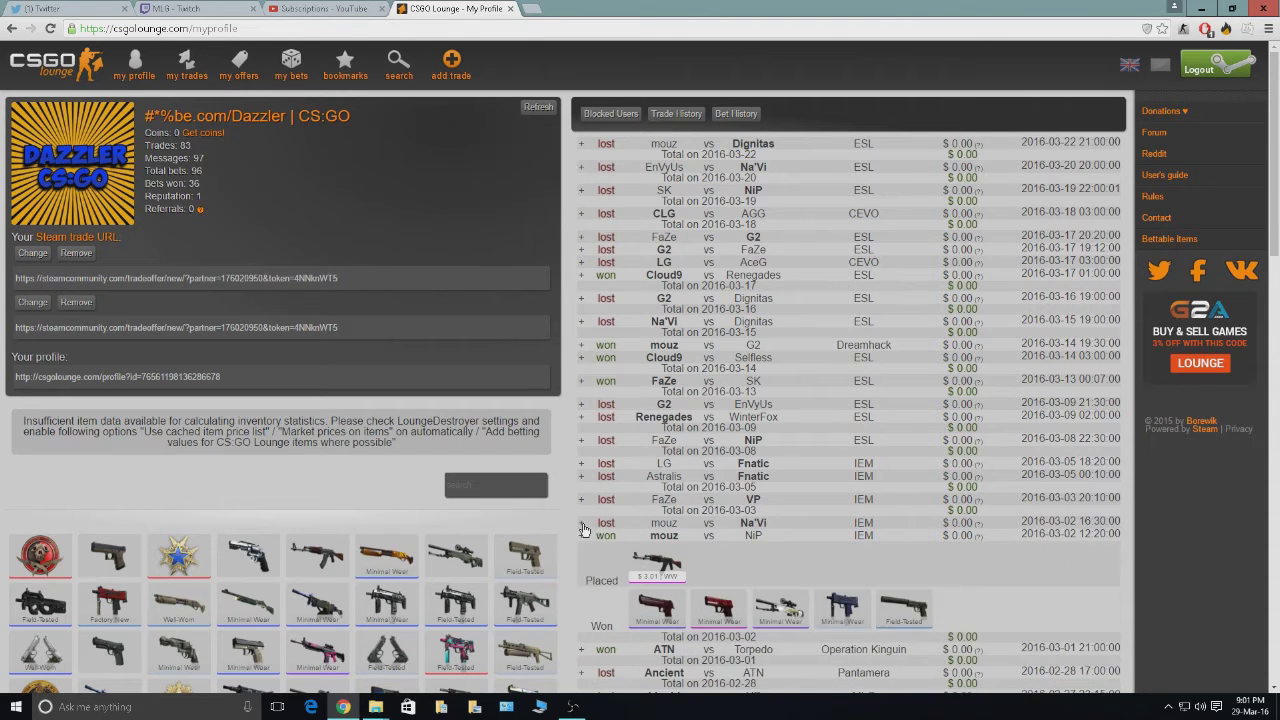
{"action": "left_click", "coordinate": [581, 522]}
{"action": "left_click", "coordinate": [581, 499]}
{"action": "left_click", "coordinate": [581, 476]}
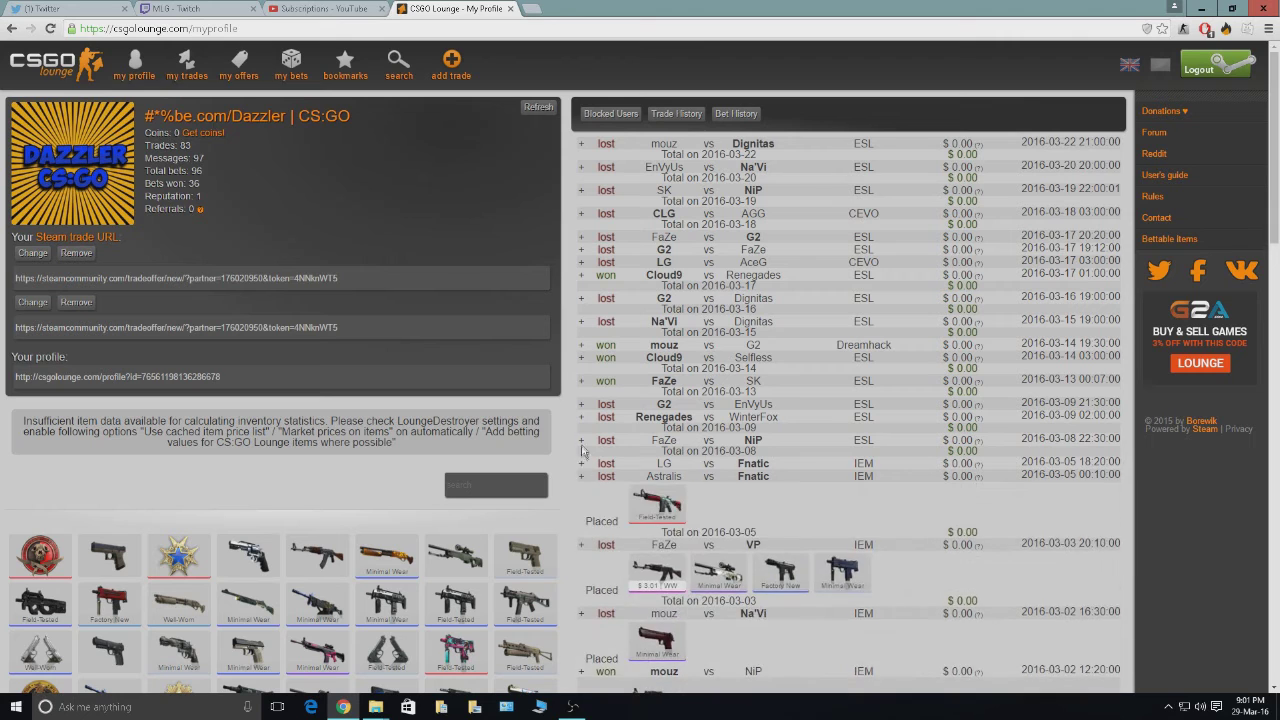
Step: Expand the remaining earlier matches, including mouz vs Dignitas and EnVyUs vs Na'Vi
{"action": "left_click", "coordinate": [581, 440]}
{"action": "left_click", "coordinate": [581, 416]}
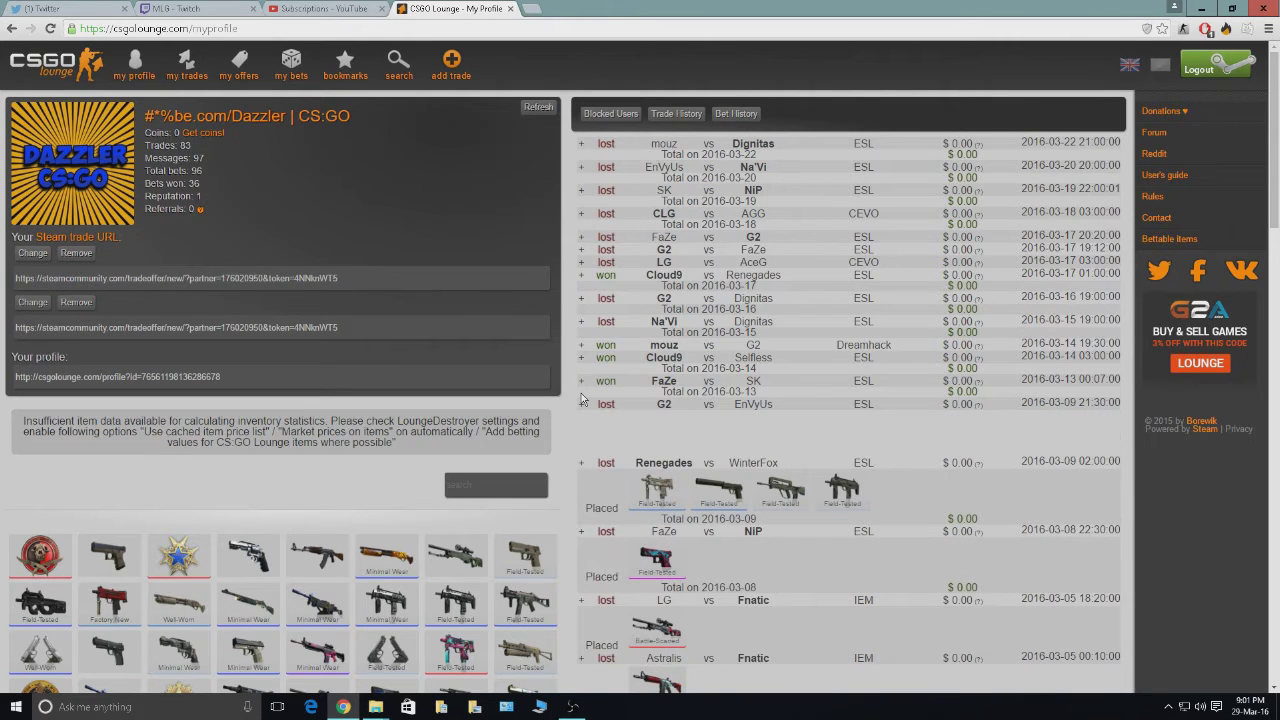
{"action": "left_click", "coordinate": [581, 298]}
{"action": "left_click", "coordinate": [581, 275]}
{"action": "left_click", "coordinate": [581, 249]}
{"action": "left_click", "coordinate": [581, 236]}
{"action": "left_click", "coordinate": [581, 213]}
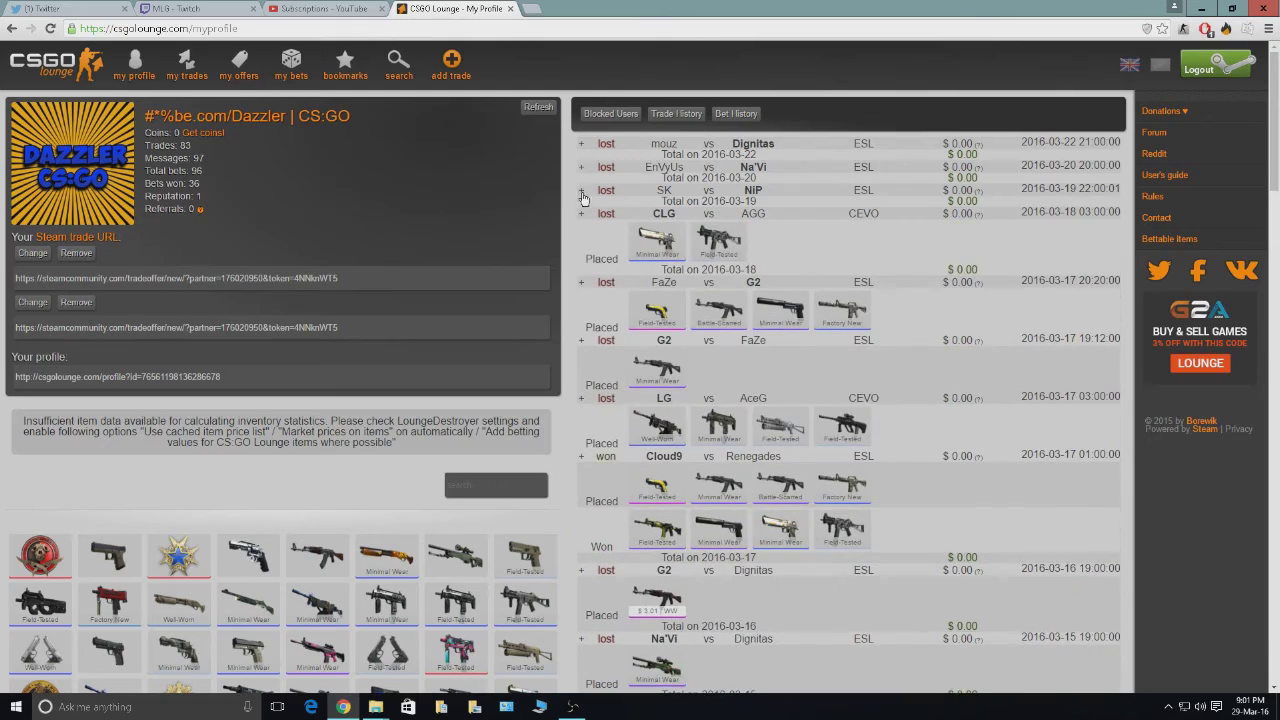
{"action": "left_click", "coordinate": [581, 190]}
{"action": "left_click", "coordinate": [581, 167]}
{"action": "left_click", "coordinate": [581, 143]}
{"action": "scroll", "coordinate": [700, 300], "scroll_direction": "down", "scroll_amount": 1}
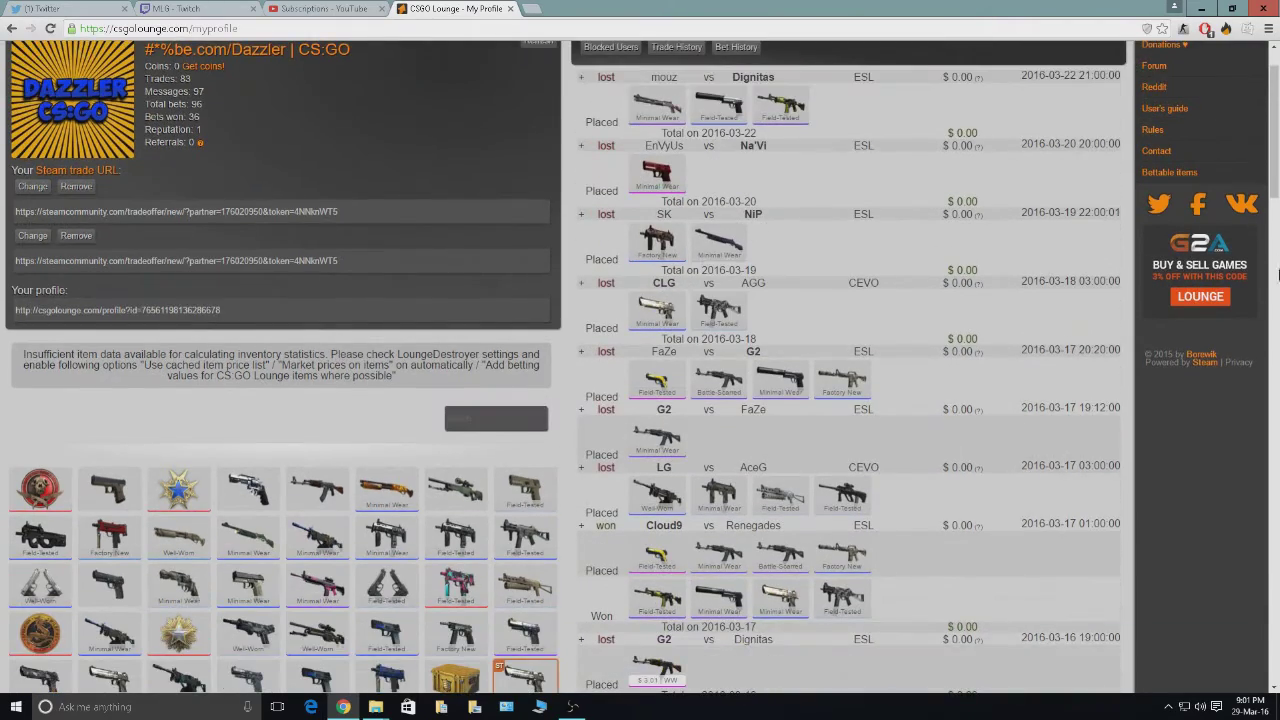
{"action": "left_click_drag", "start_coordinate": [1277, 197], "coordinate": [1276, 325]}
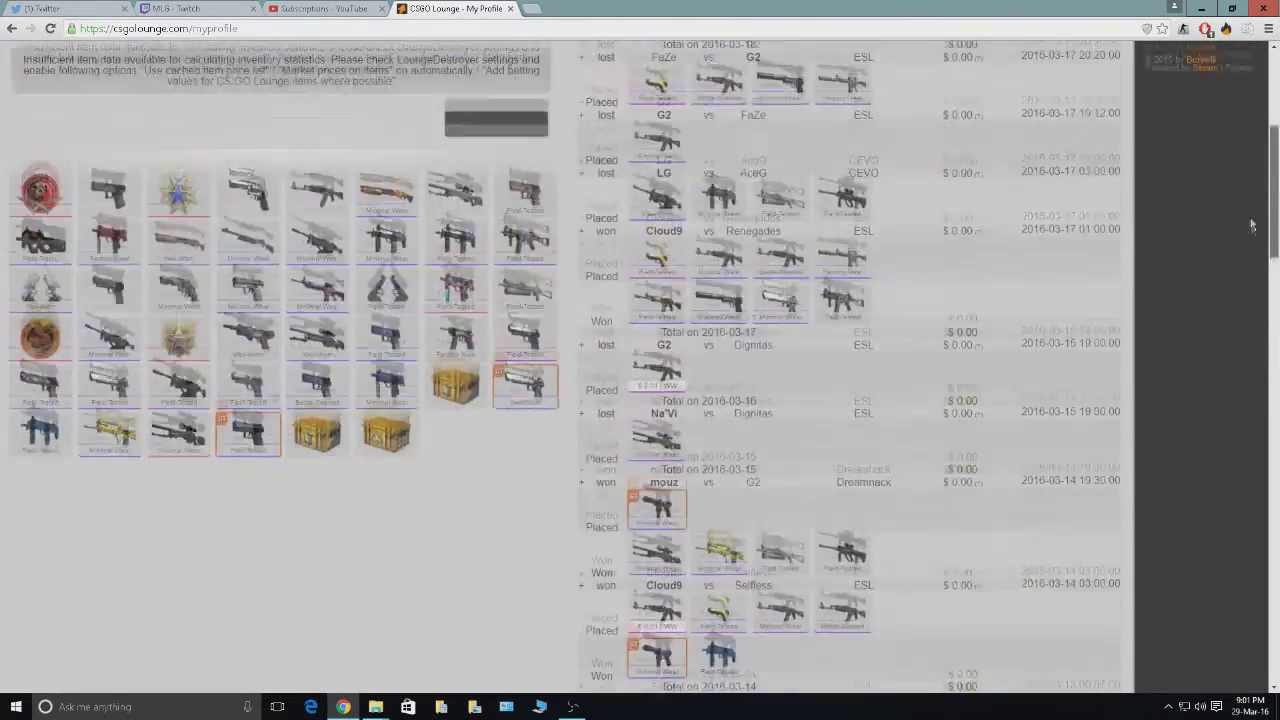
{"action": "left_click_drag", "start_coordinate": [1276, 325], "coordinate": [1276, 100]}
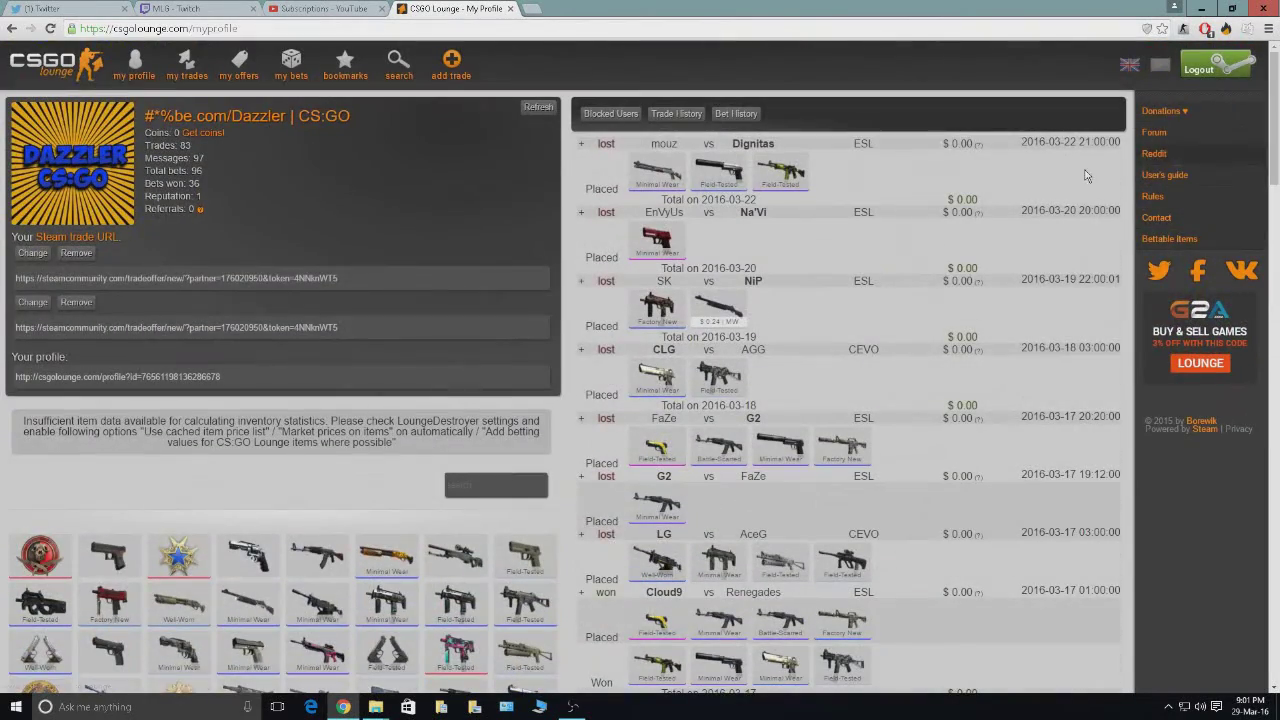